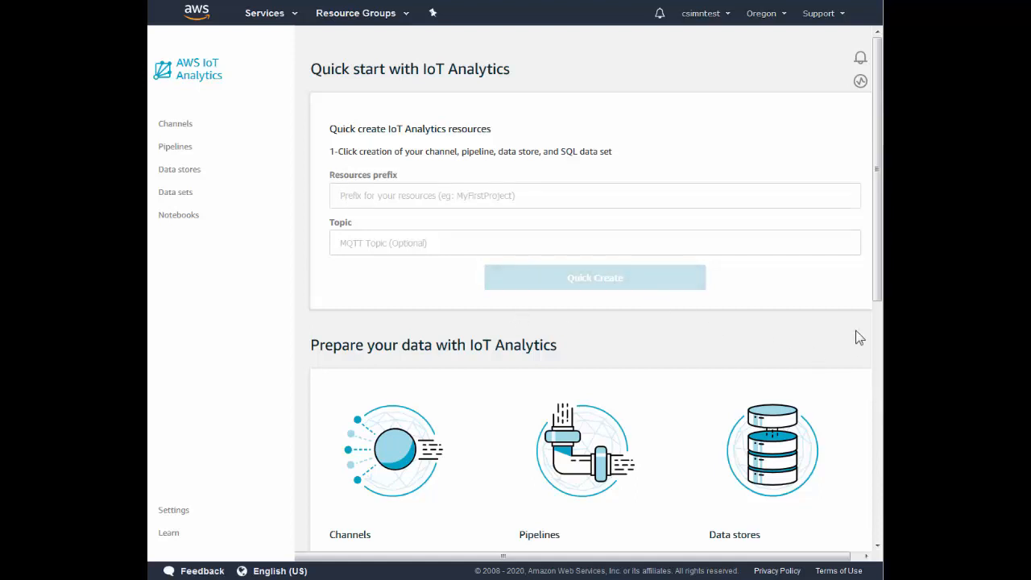
View the IoT Analytics channels list, and open myfirstthing_pipeline from the pipelines list.
{"action": "left_click_drag", "start_coordinate": [879, 292], "coordinate": [880, 298]}
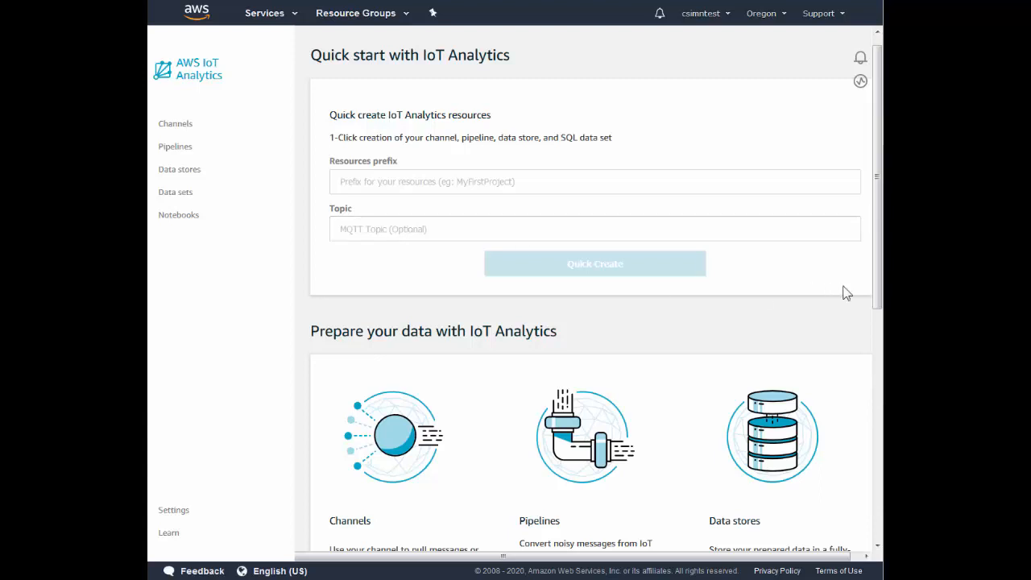
{"action": "scroll", "coordinate": [878, 284], "scroll_direction": "up", "scroll_amount": 1}
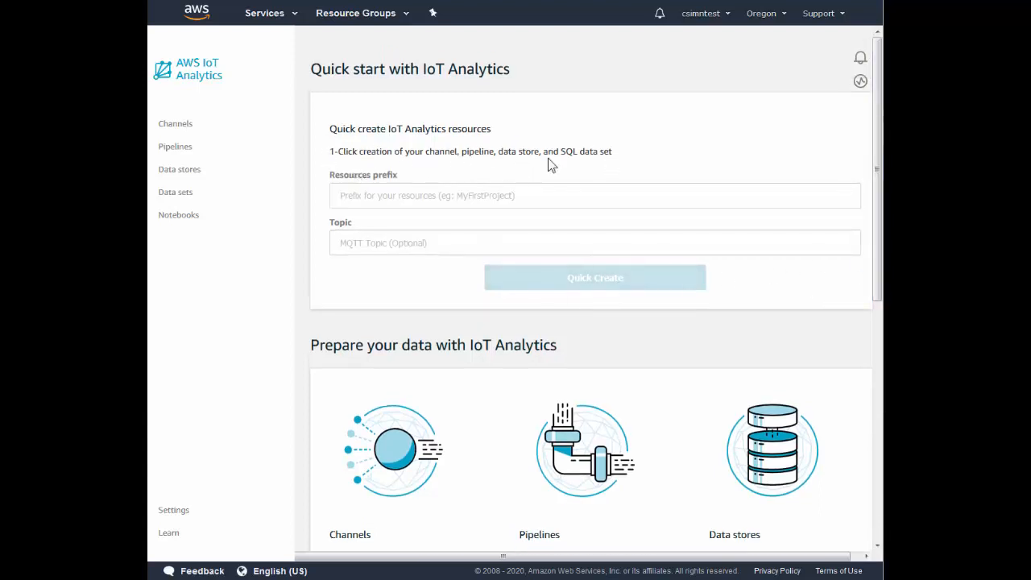
{"action": "left_click", "coordinate": [185, 127]}
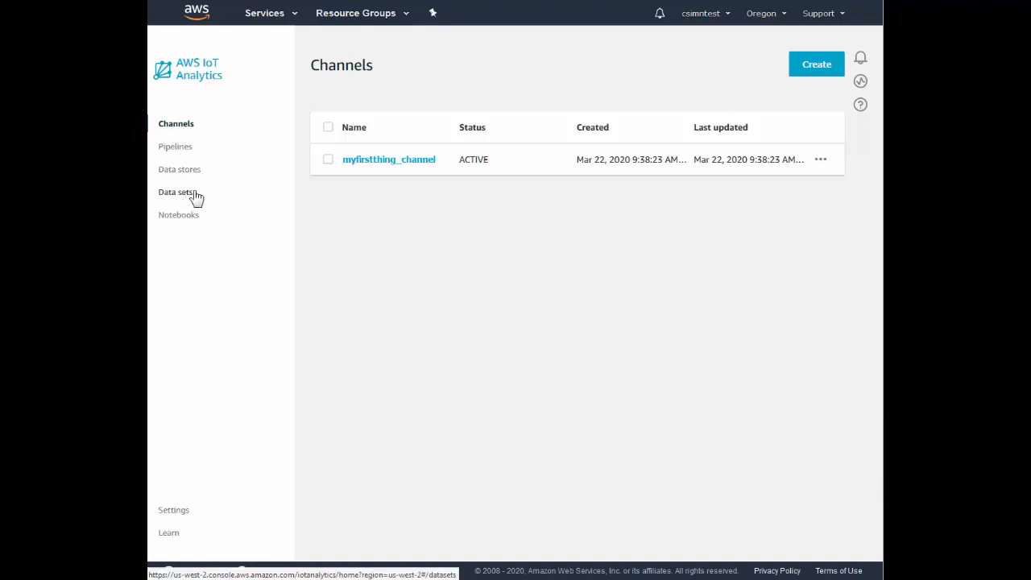
{"action": "left_click", "coordinate": [172, 146]}
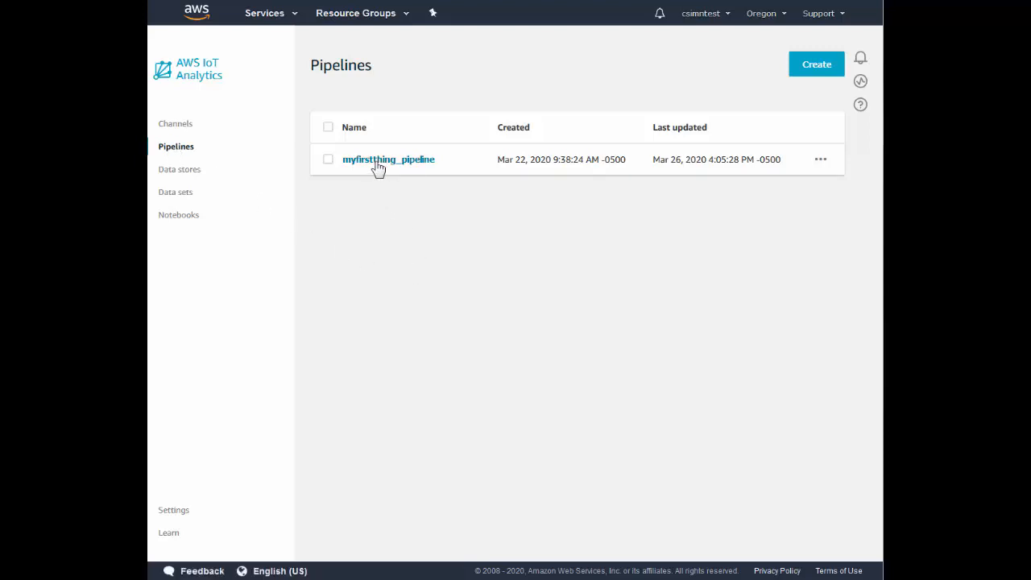
{"action": "left_click", "coordinate": [378, 165]}
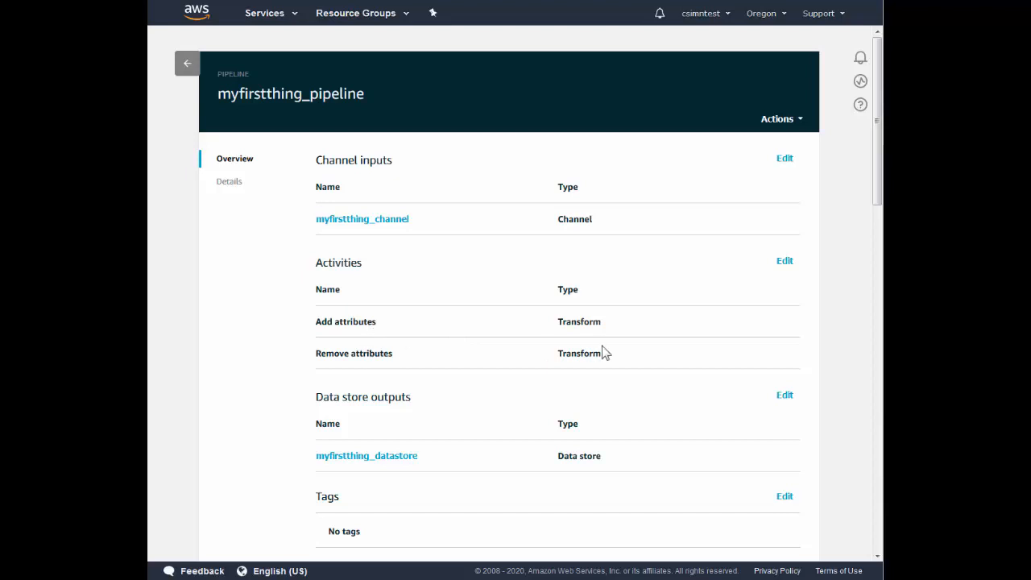
Open the pipeline's activities for editing, review the message attributes, and continue to the pipeline activities stage.
{"action": "left_click", "coordinate": [784, 261]}
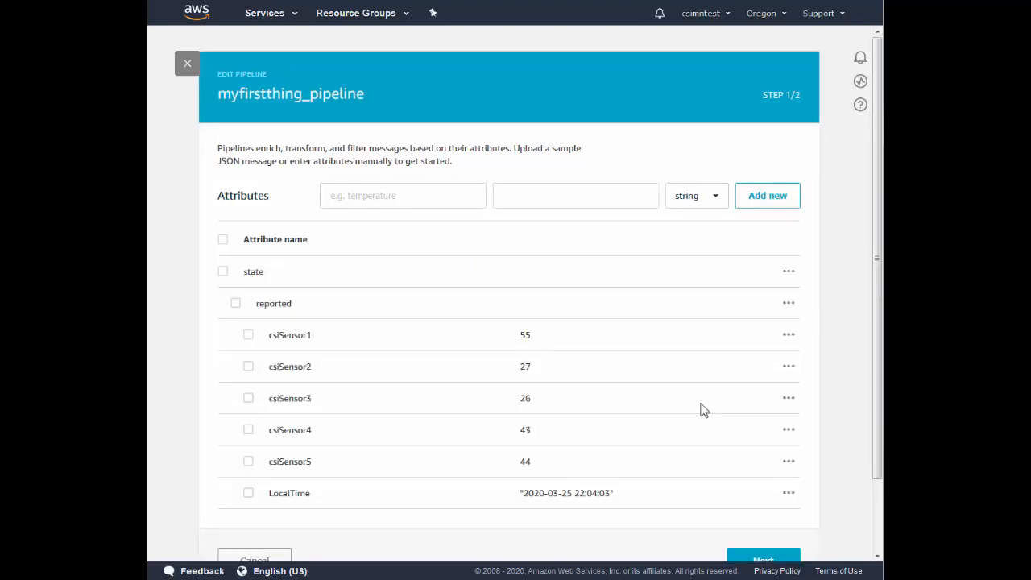
{"action": "scroll", "coordinate": [705, 411], "scroll_direction": "down", "scroll_amount": 1}
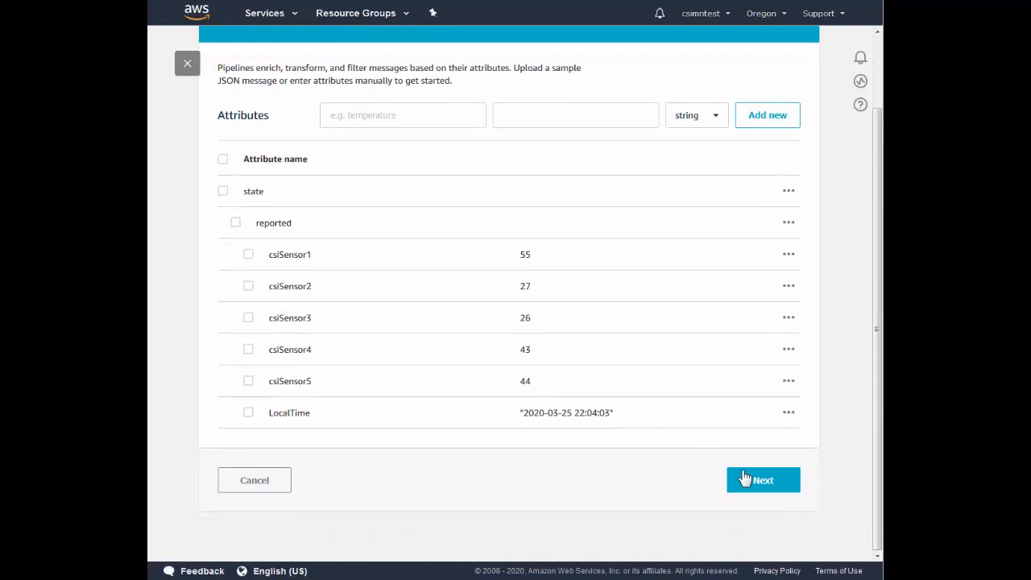
{"action": "left_click", "coordinate": [757, 480]}
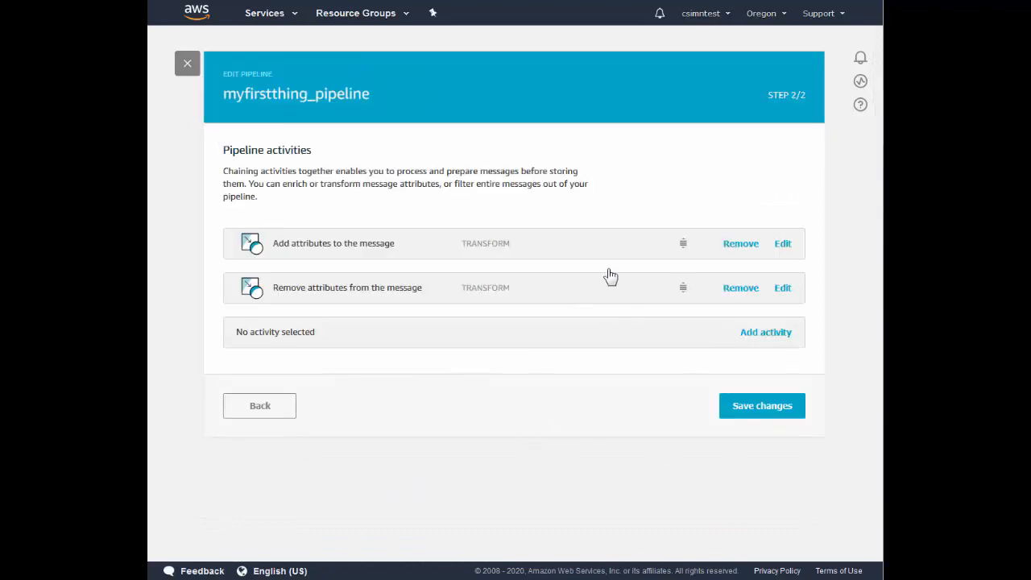
Expand the activity that adds attributes, review its attribute mappings, and refresh the outgoing message preview.
{"action": "left_click", "coordinate": [783, 245]}
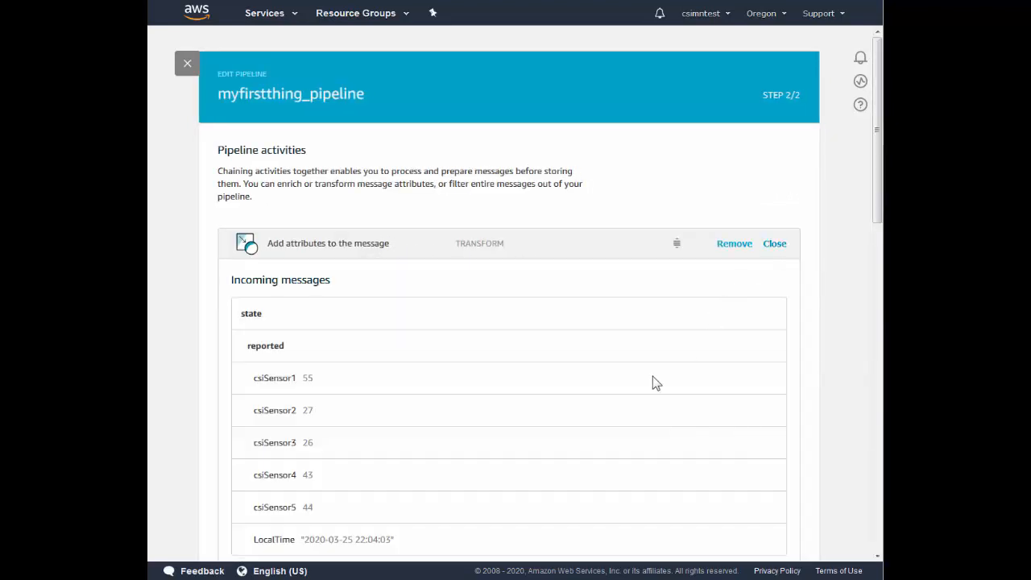
{"action": "scroll", "coordinate": [628, 377], "scroll_direction": "down", "scroll_amount": 3}
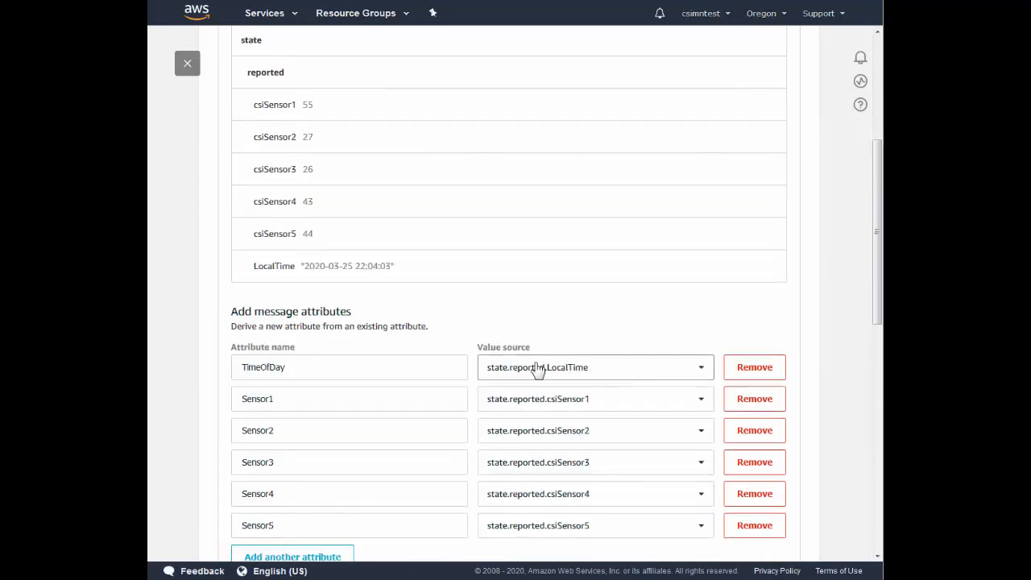
{"action": "scroll", "coordinate": [451, 371], "scroll_direction": "down", "scroll_amount": 1}
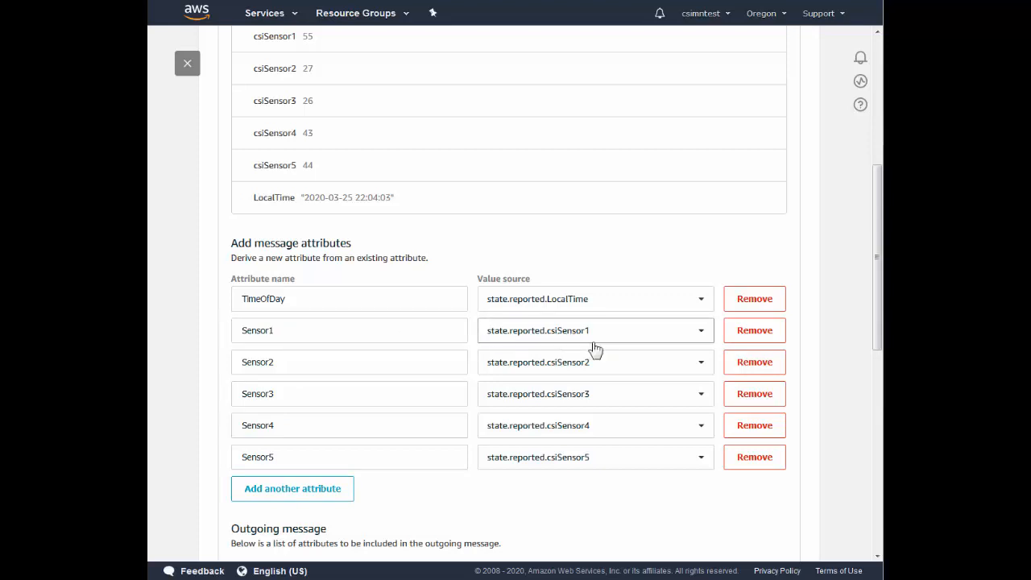
{"action": "scroll", "coordinate": [594, 348], "scroll_direction": "down", "scroll_amount": 6}
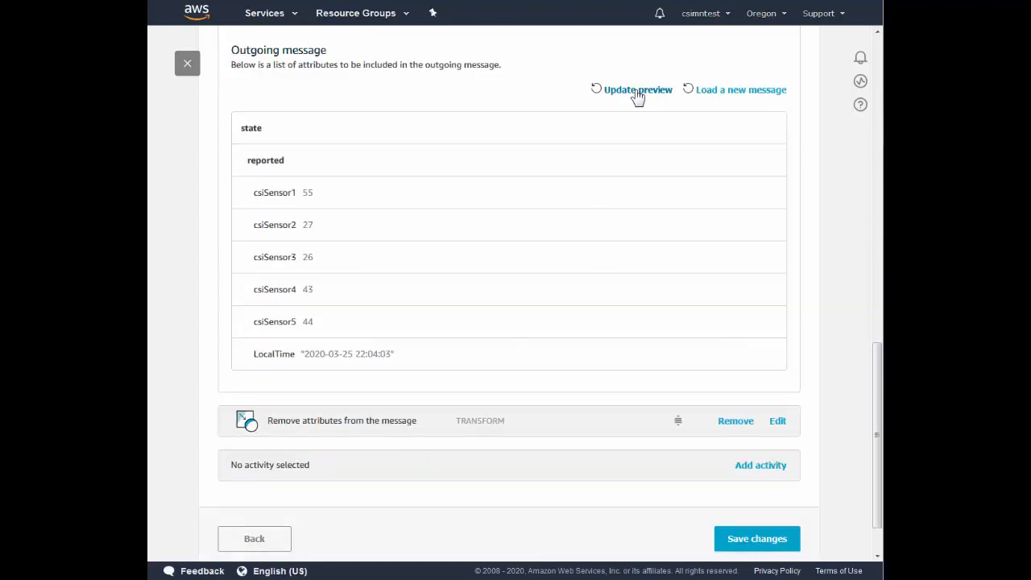
{"action": "left_click", "coordinate": [638, 91]}
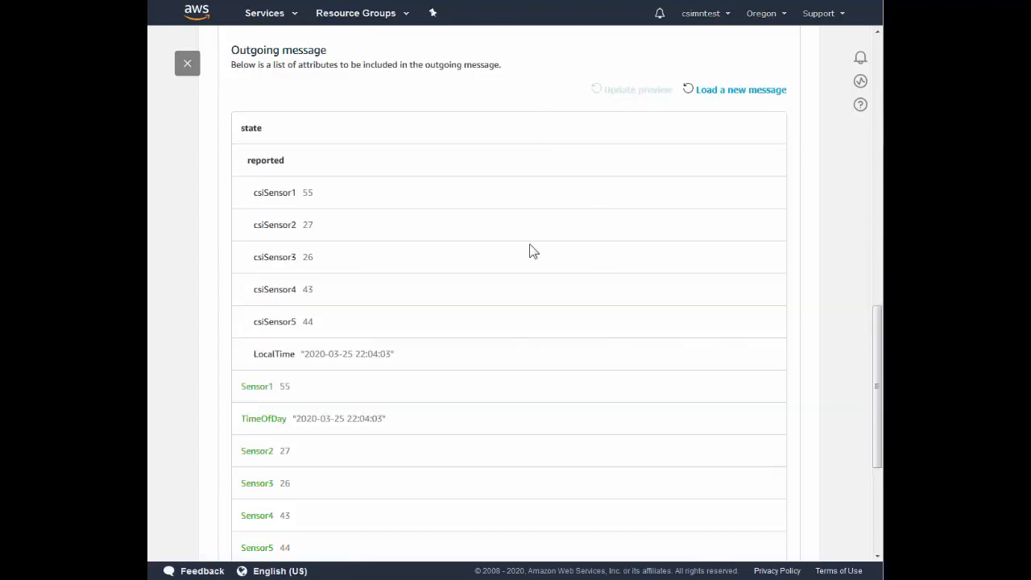
Examine the attributes added to the outgoing message, and collapse the activity that adds attributes.
{"action": "scroll", "coordinate": [533, 251], "scroll_direction": "down", "scroll_amount": 2}
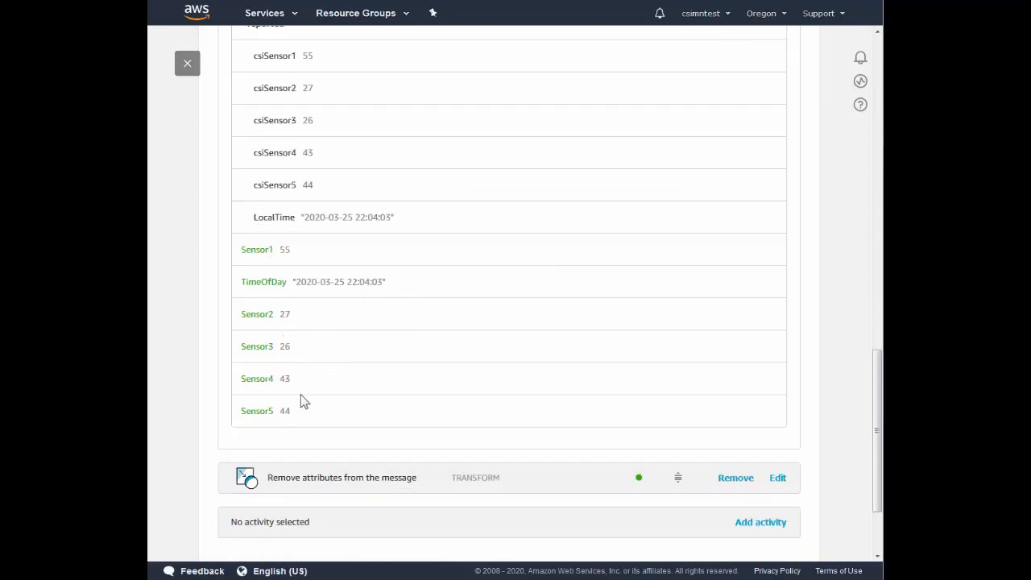
{"action": "scroll", "coordinate": [306, 405], "scroll_direction": "up", "scroll_amount": 2}
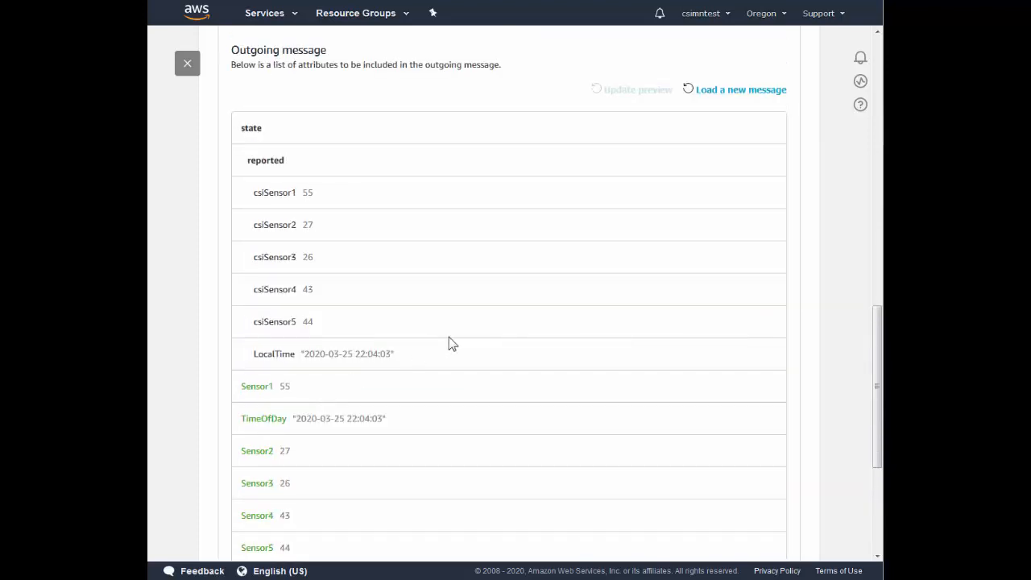
{"action": "scroll", "coordinate": [452, 343], "scroll_direction": "down", "scroll_amount": 2}
{"action": "scroll", "coordinate": [448, 344], "scroll_direction": "up", "scroll_amount": 5}
{"action": "scroll", "coordinate": [718, 211], "scroll_direction": "up", "scroll_amount": 5}
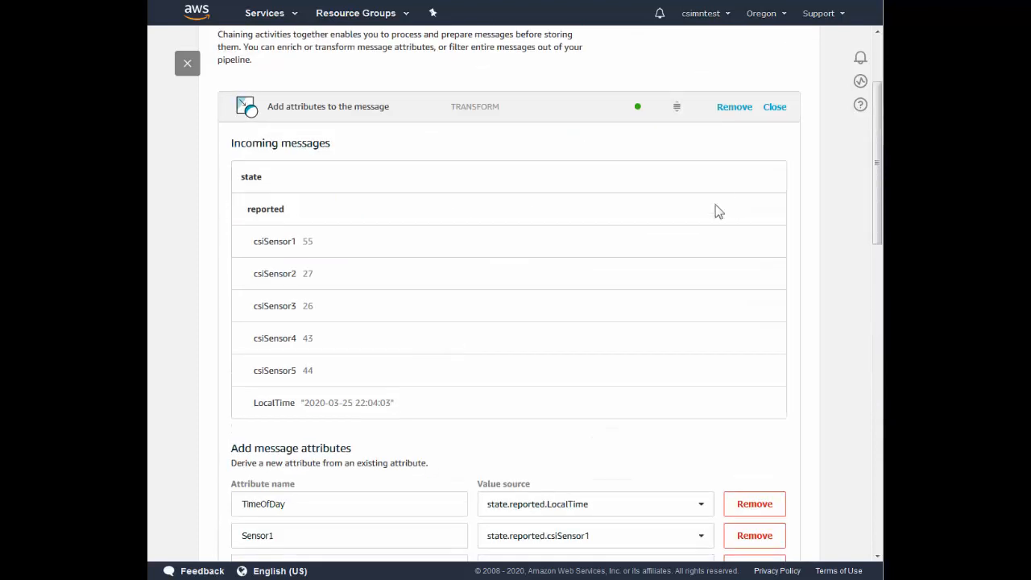
{"action": "left_click", "coordinate": [774, 107]}
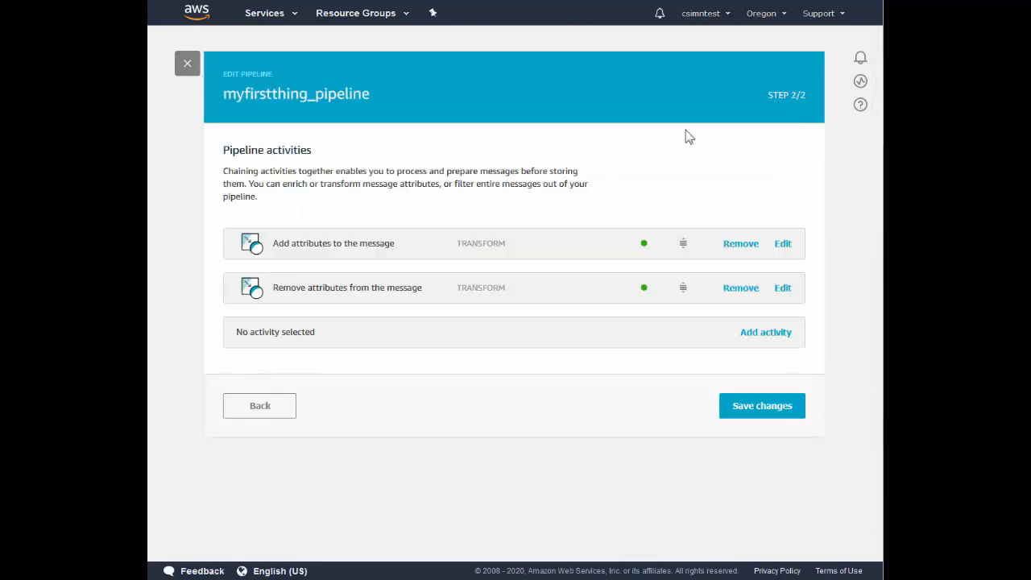
Expand the activity that removes attributes, check which message attributes are marked for removal, and collapse it again.
{"action": "left_click", "coordinate": [784, 291]}
{"action": "scroll", "coordinate": [596, 311], "scroll_direction": "down", "scroll_amount": 4}
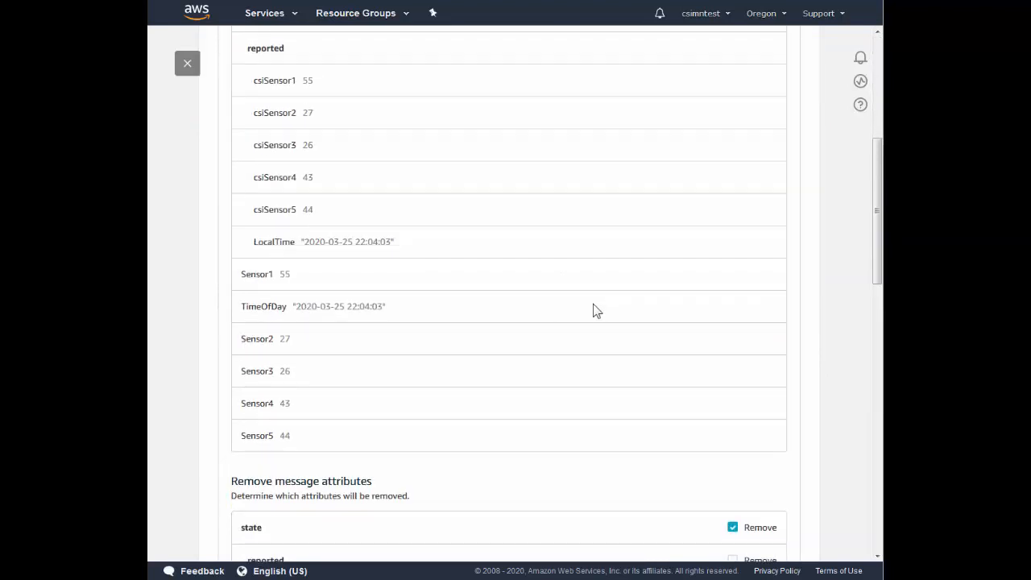
{"action": "scroll", "coordinate": [596, 311], "scroll_direction": "down", "scroll_amount": 5}
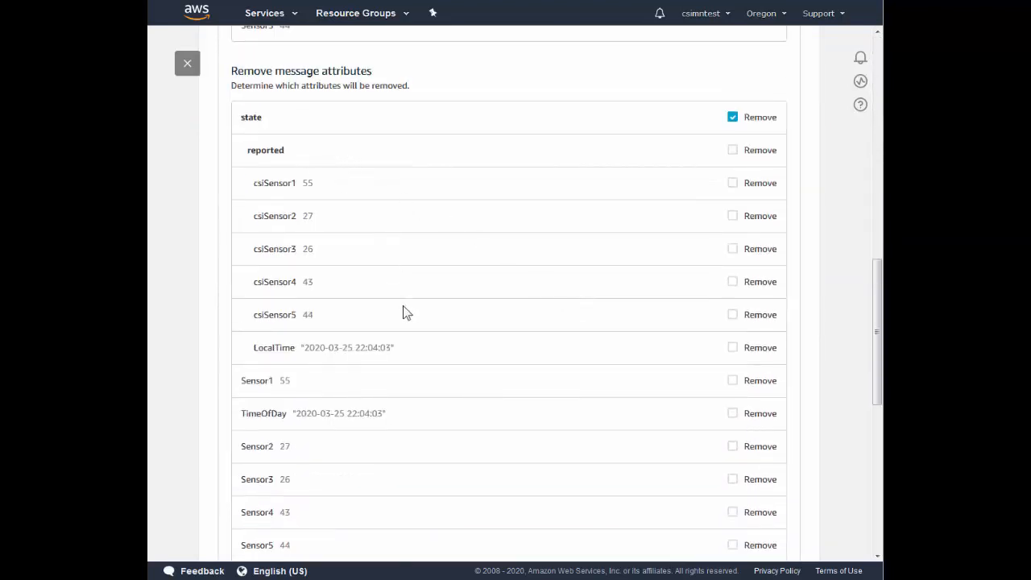
{"action": "scroll", "coordinate": [405, 313], "scroll_direction": "down", "scroll_amount": 2}
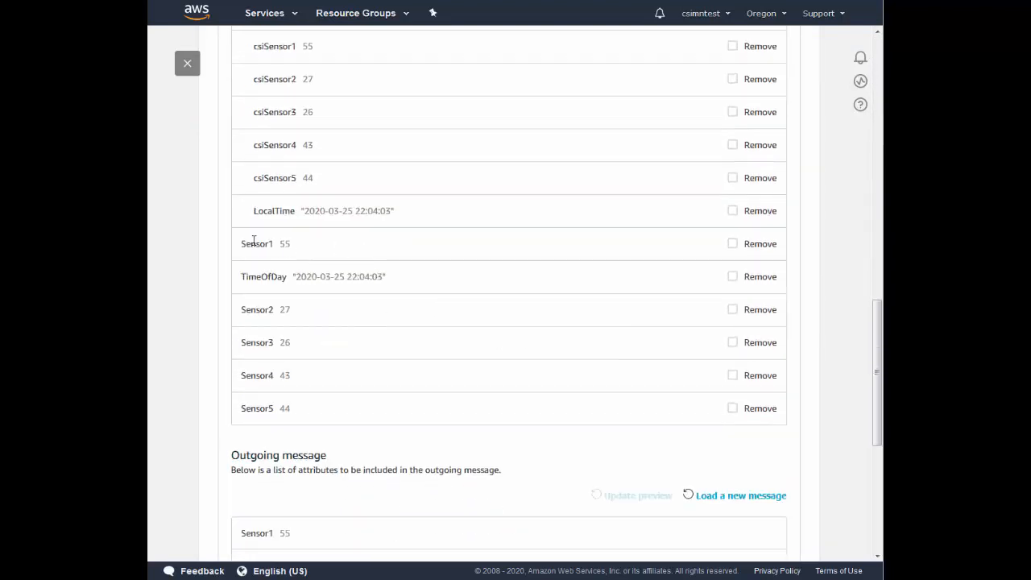
{"action": "scroll", "coordinate": [628, 327], "scroll_direction": "up", "scroll_amount": 8}
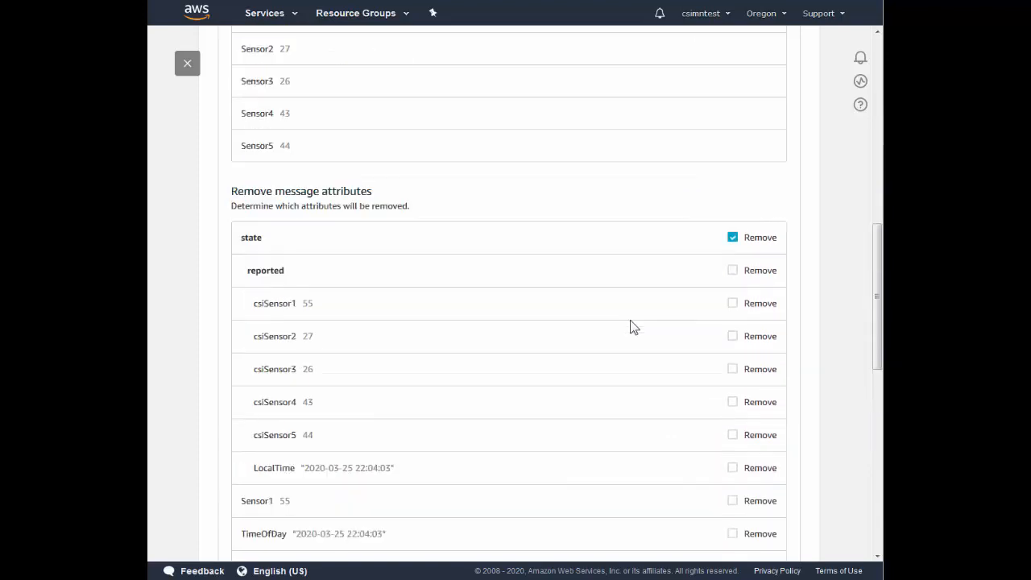
{"action": "scroll", "coordinate": [743, 306], "scroll_direction": "up", "scroll_amount": 4}
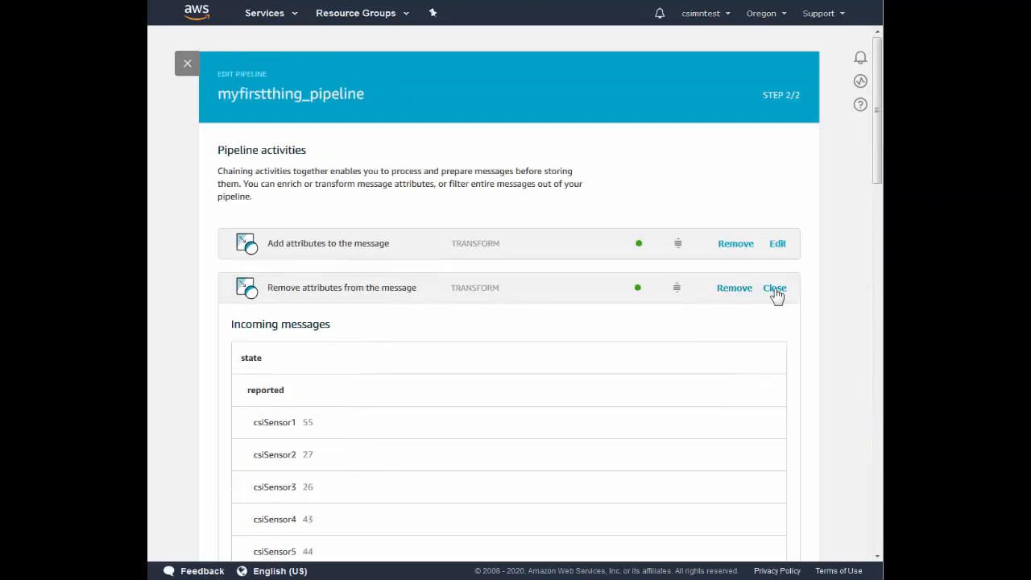
{"action": "left_click", "coordinate": [779, 290]}
Leave the pipeline editor without saving and open myfirstthing_dataset from the data sets list.
{"action": "left_click", "coordinate": [188, 64]}
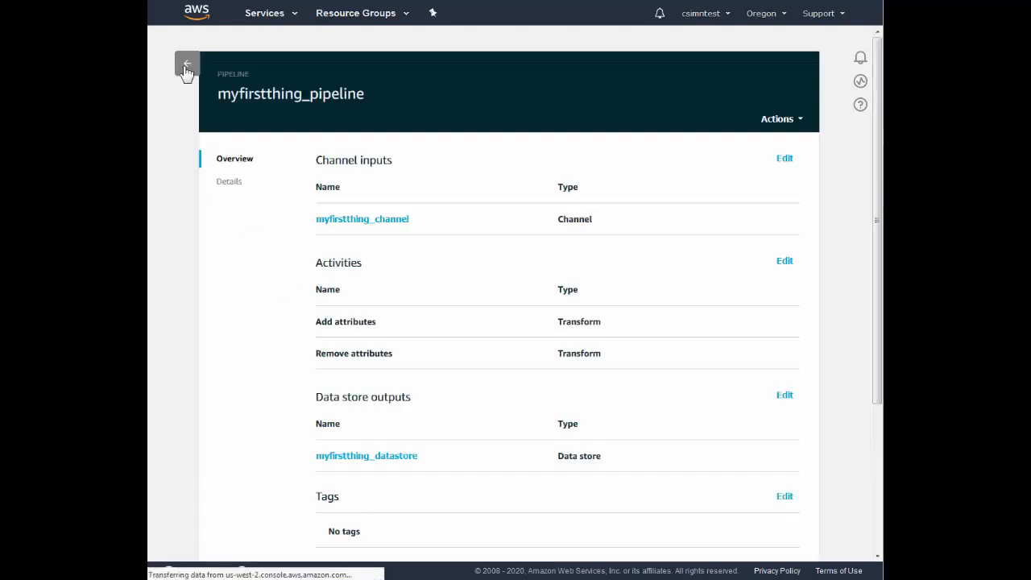
{"action": "left_click", "coordinate": [186, 68]}
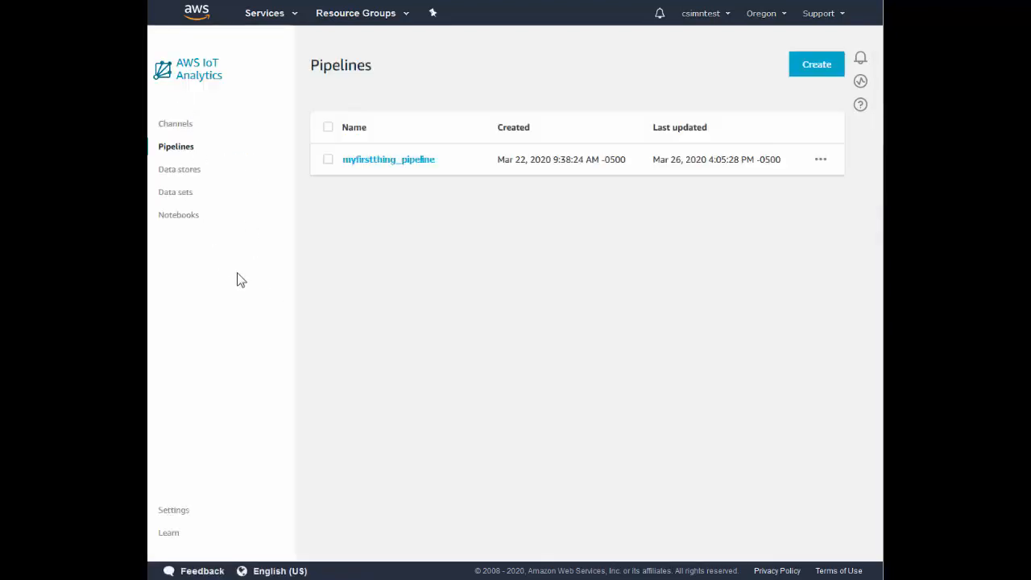
{"action": "left_click", "coordinate": [179, 193]}
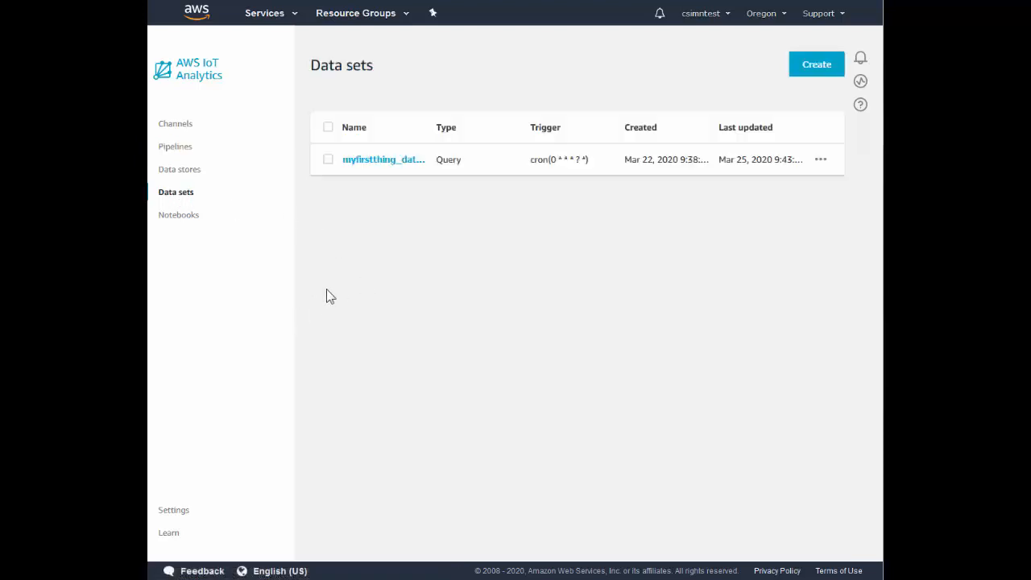
{"action": "left_click", "coordinate": [403, 161]}
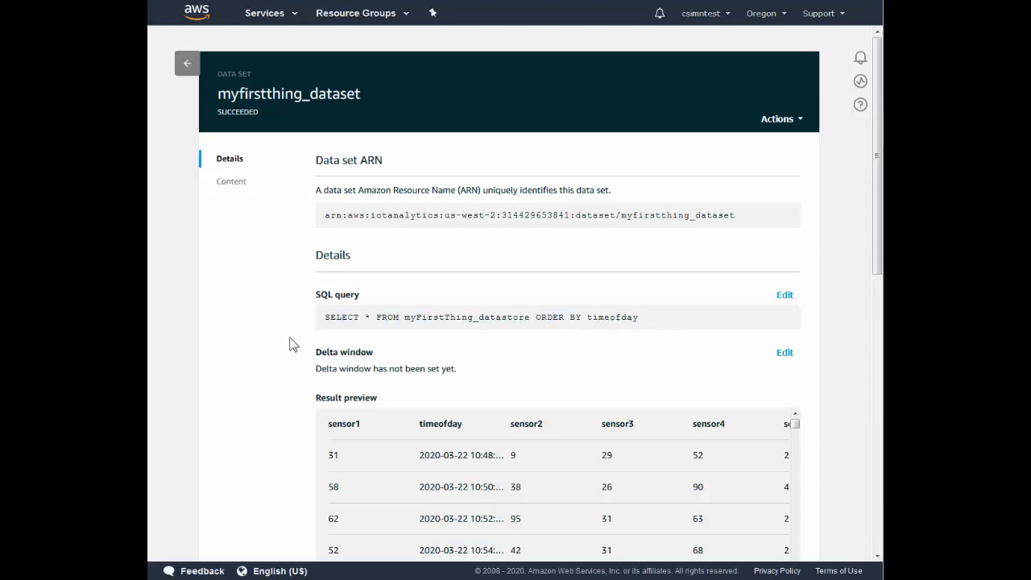
Review the data set's SQL query, result preview and dates, and return to the data sets list.
{"action": "scroll", "coordinate": [288, 339], "scroll_direction": "down", "scroll_amount": 3}
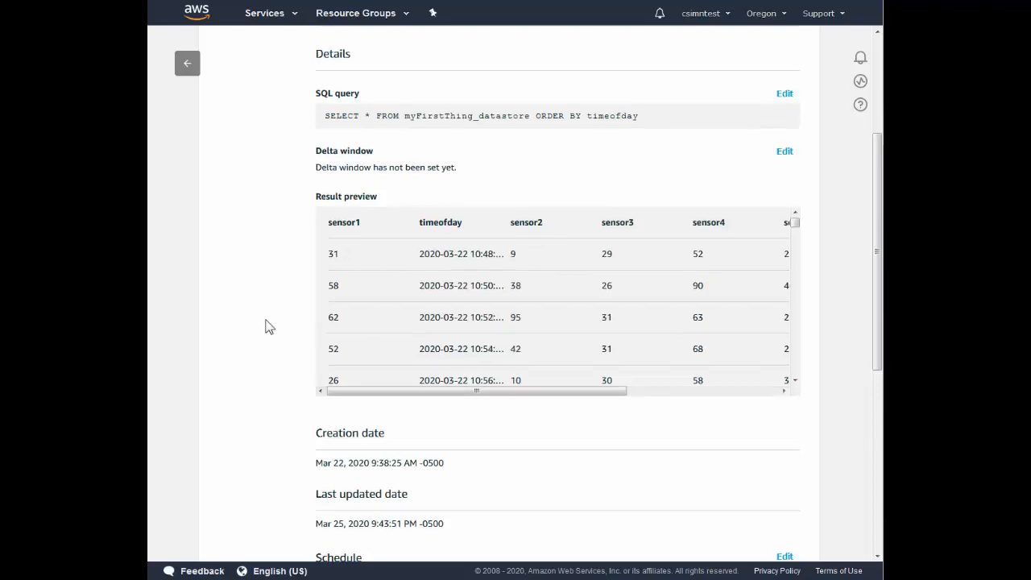
{"action": "scroll", "coordinate": [268, 326], "scroll_direction": "up", "scroll_amount": 1}
{"action": "scroll", "coordinate": [265, 320], "scroll_direction": "up", "scroll_amount": 2}
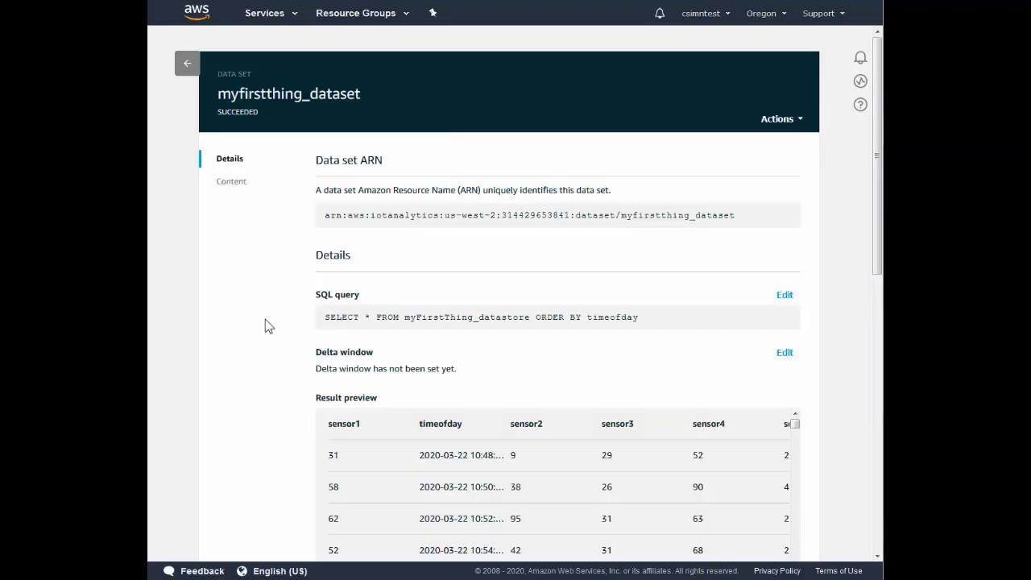
{"action": "left_click", "coordinate": [186, 62]}
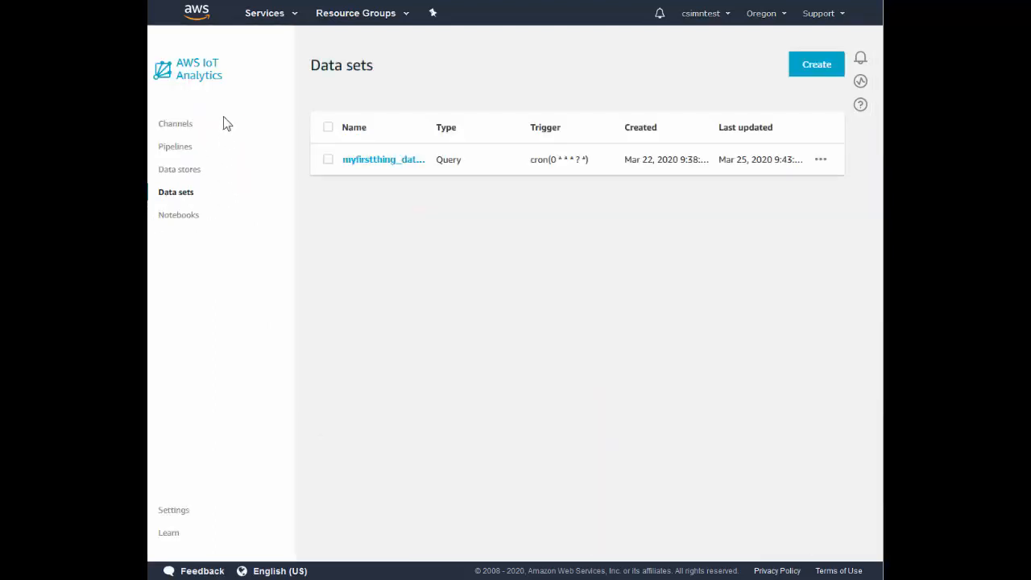
Switch to the IoT Core service from the AWS console home and open its list of managed things.
{"action": "left_click", "coordinate": [200, 19]}
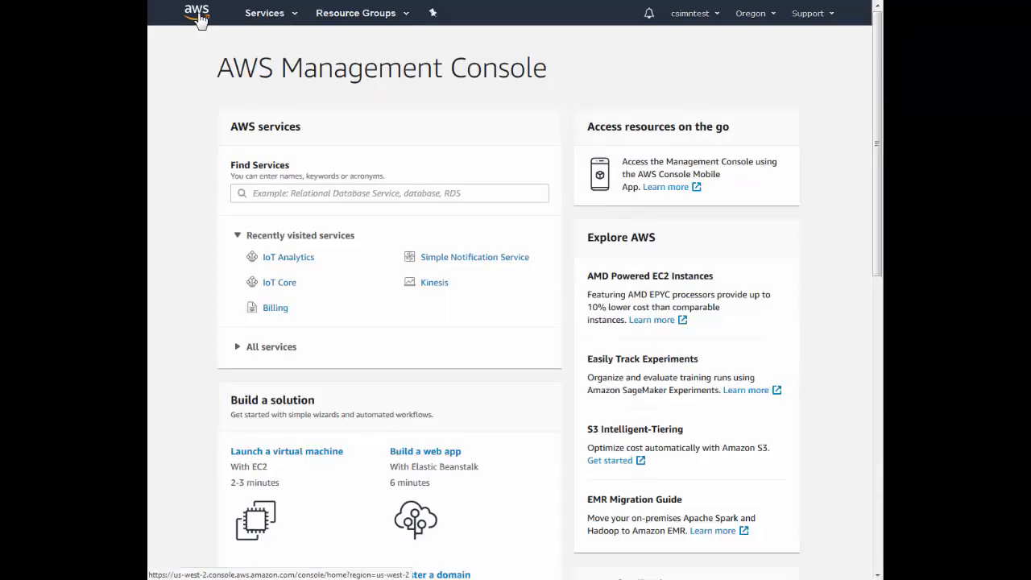
{"action": "left_click", "coordinate": [281, 284]}
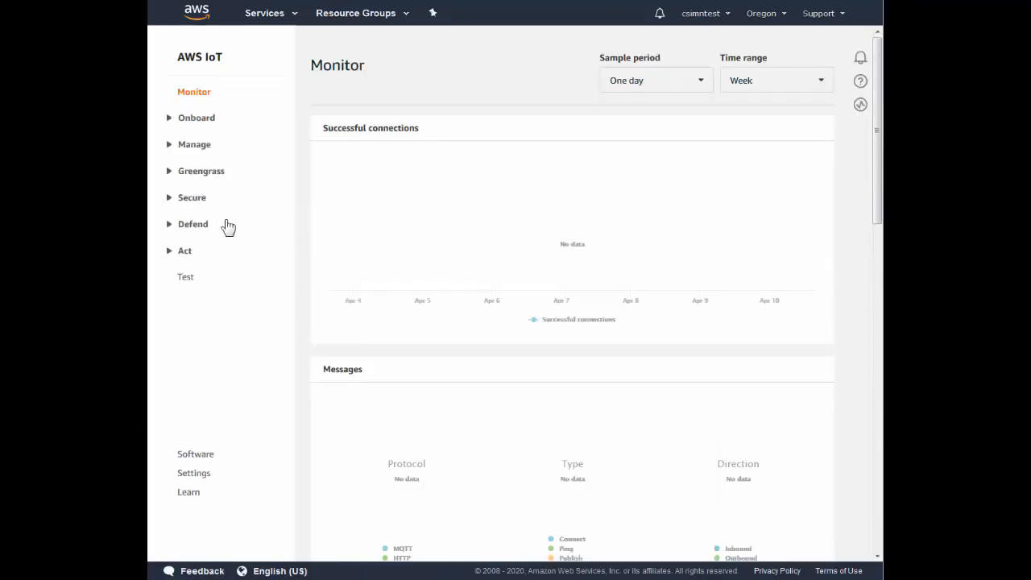
{"action": "left_click", "coordinate": [197, 145]}
{"action": "left_click", "coordinate": [192, 165]}
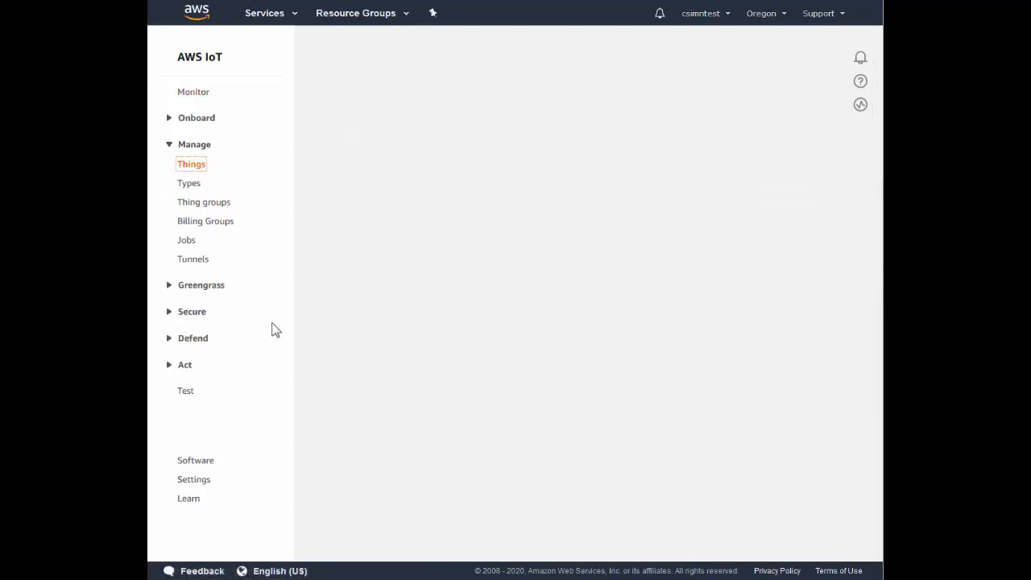
Open the myFirstThing_dataTopic1 rule to view its query statement and its IoT Analytics action.
{"action": "left_click", "coordinate": [187, 369]}
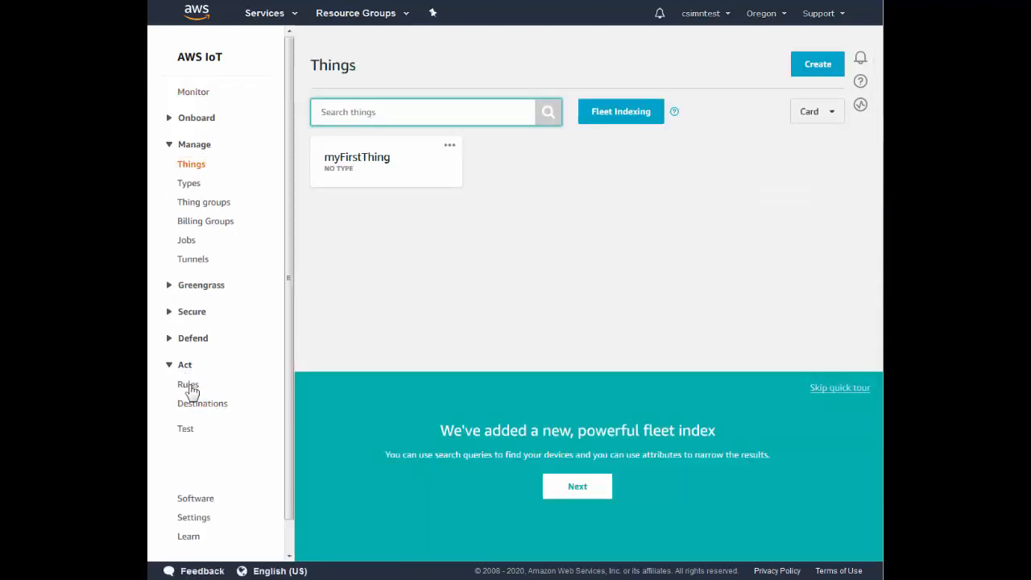
{"action": "left_click", "coordinate": [189, 385]}
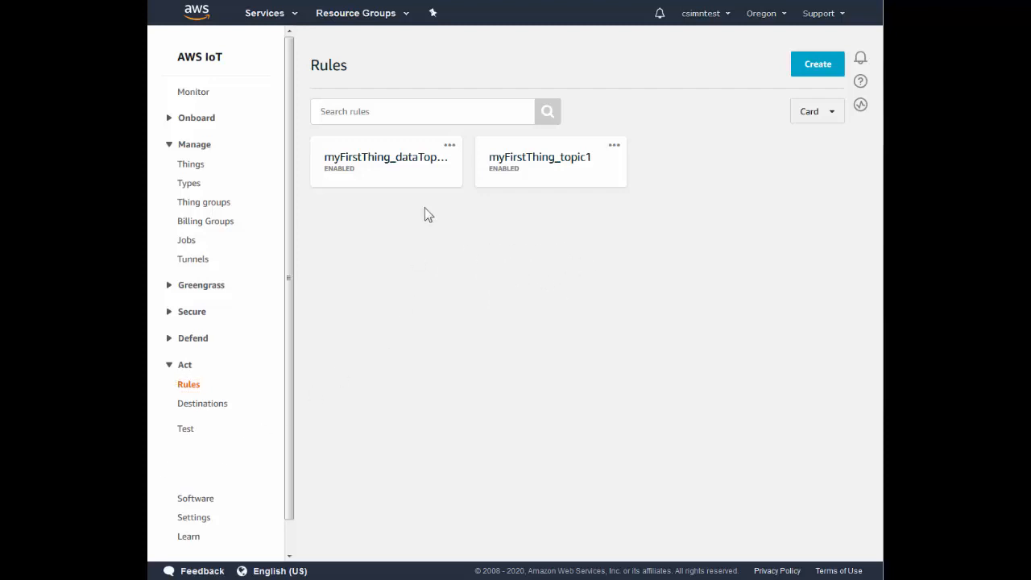
{"action": "left_click", "coordinate": [388, 166]}
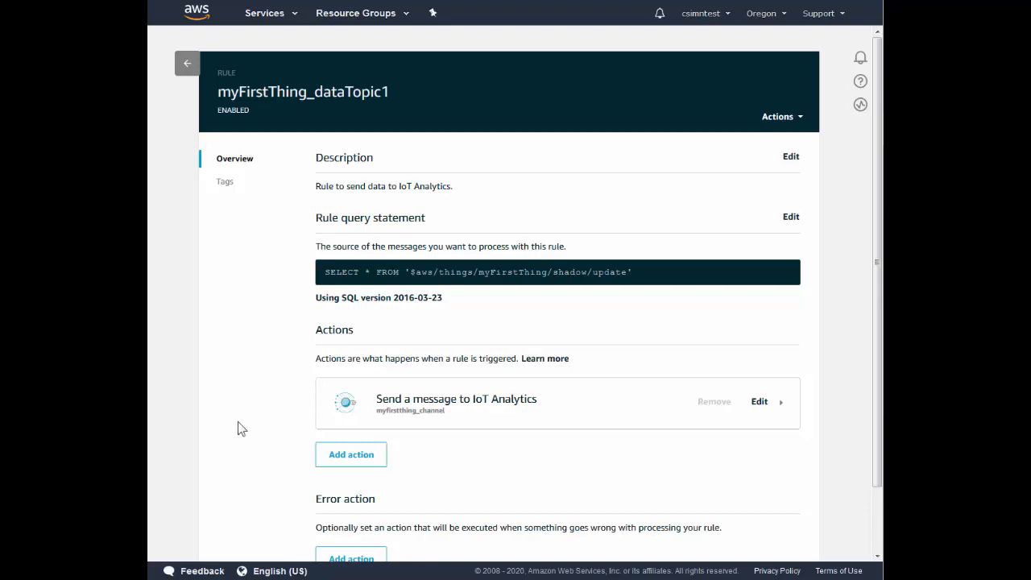
Leave the IoT Core rule, switch to QuickSight from the AWS console home, and open the myfirstthing_dataset analysis.
{"action": "left_click", "coordinate": [188, 64]}
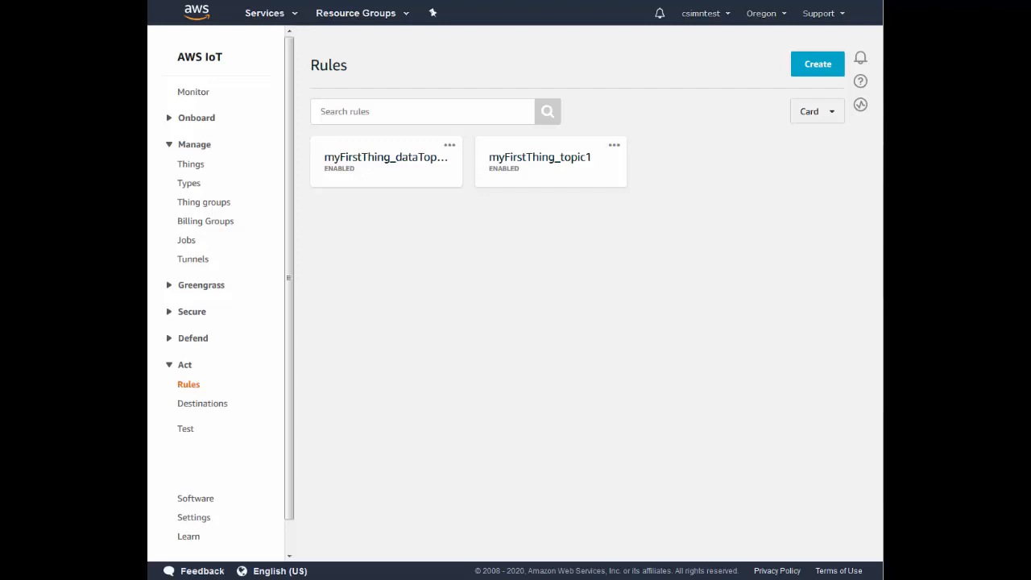
{"action": "left_click", "coordinate": [207, 22]}
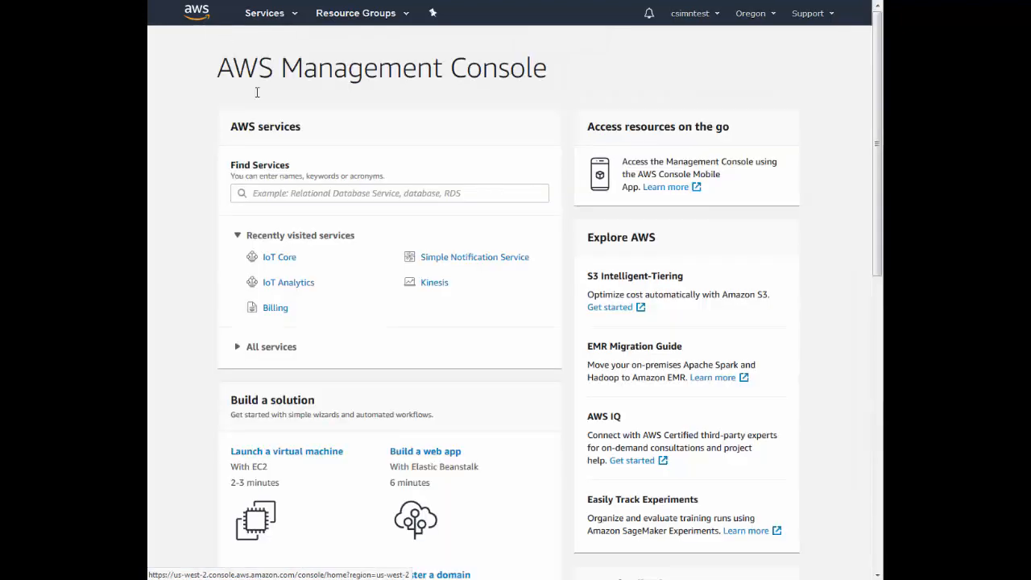
{"action": "left_click", "coordinate": [293, 190]}
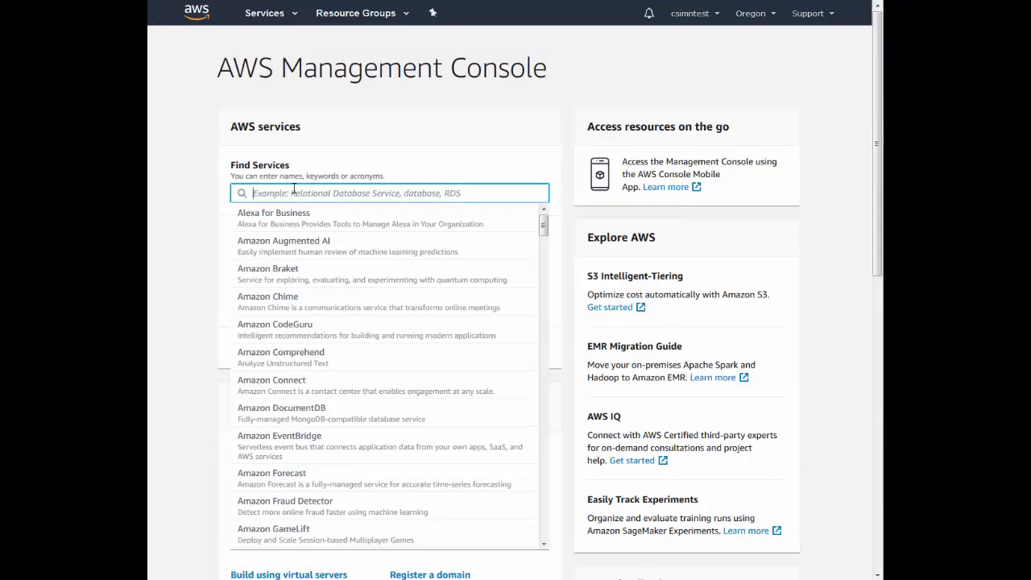
{"action": "type", "text": "QuickSight"}
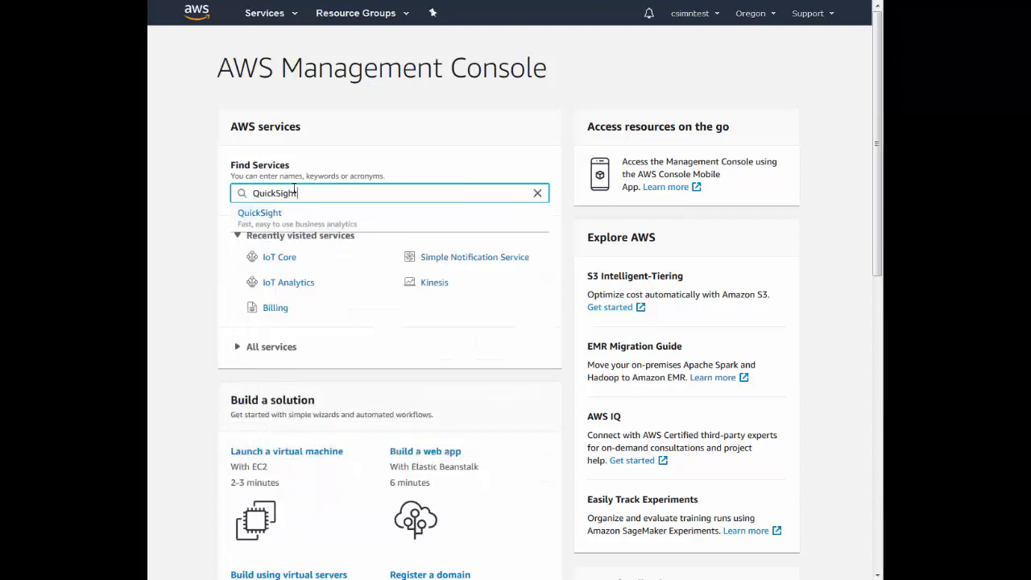
{"action": "key", "text": "Return"}
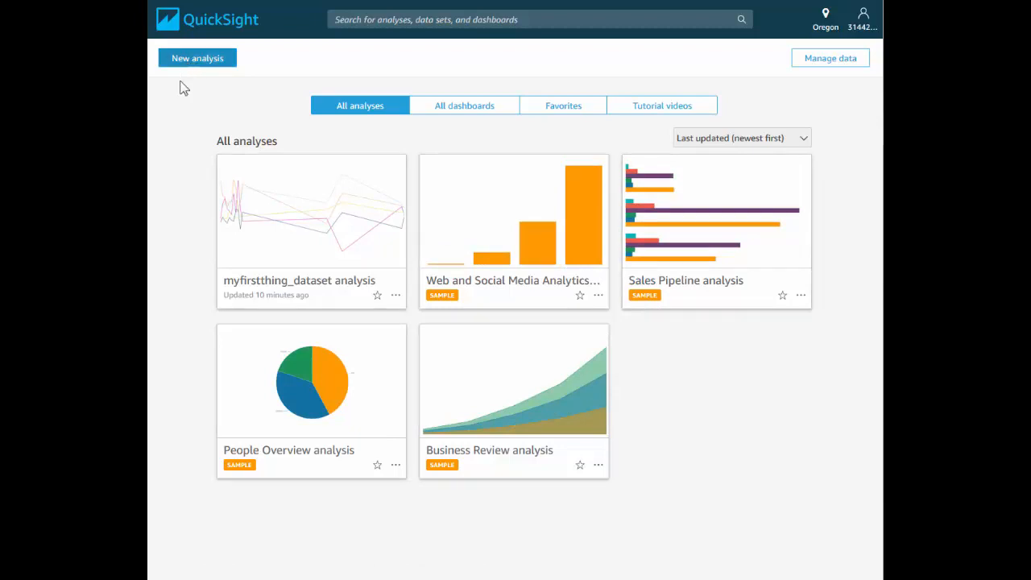
{"action": "left_click", "coordinate": [318, 231]}
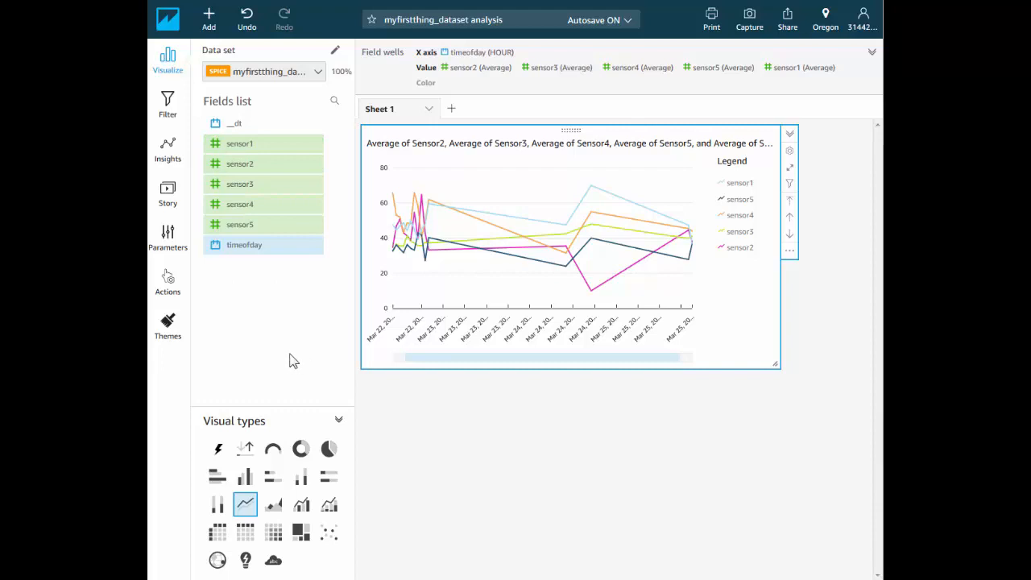
Review the line chart's field wells and the aggregation options for sensor2, leaving the settings as they are, and collapse the field wells.
{"action": "left_click", "coordinate": [871, 54]}
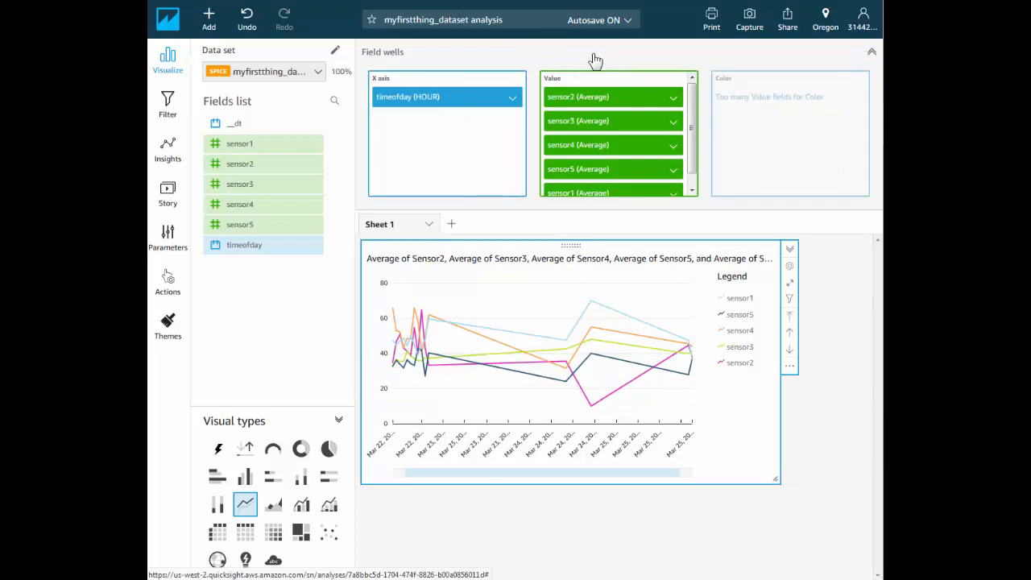
{"action": "left_click", "coordinate": [624, 103]}
{"action": "mouse_move", "coordinate": [701, 126]}
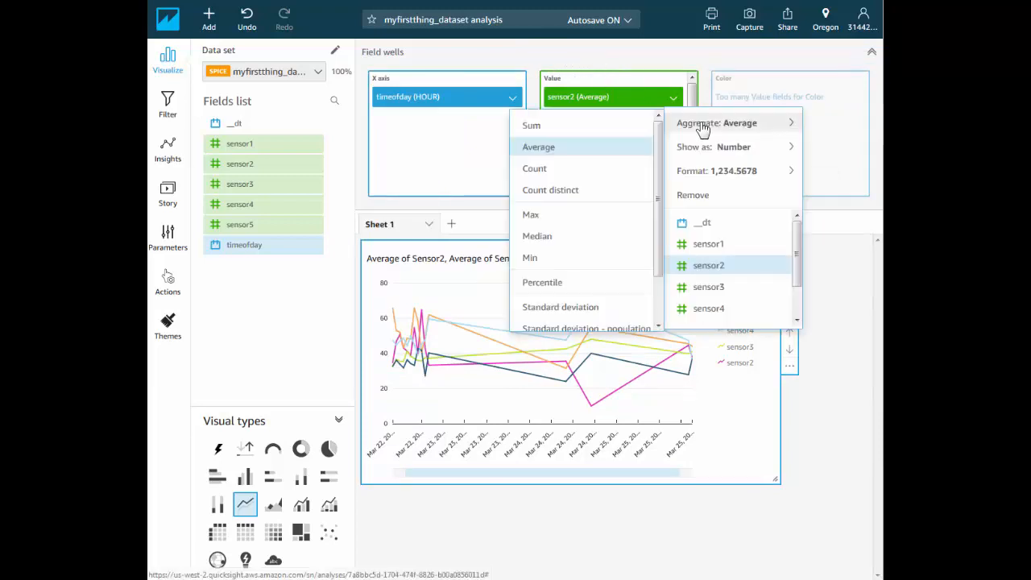
{"action": "left_click", "coordinate": [628, 102]}
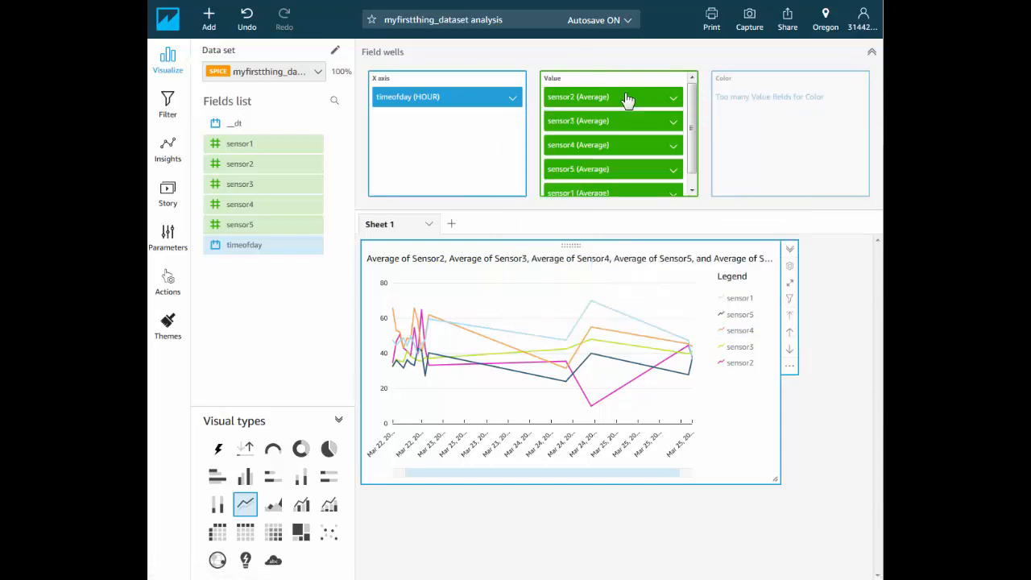
{"action": "left_click", "coordinate": [872, 51]}
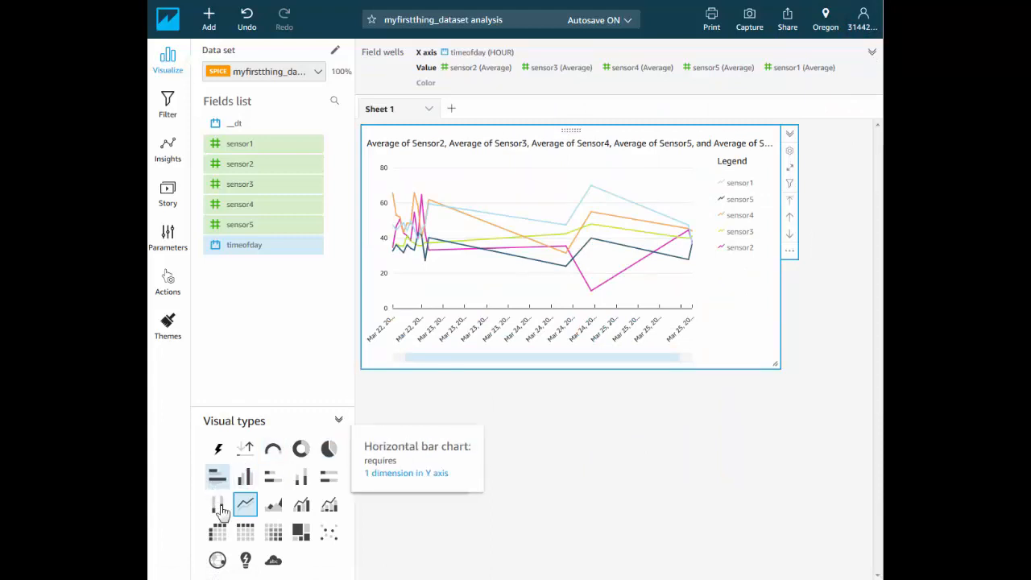